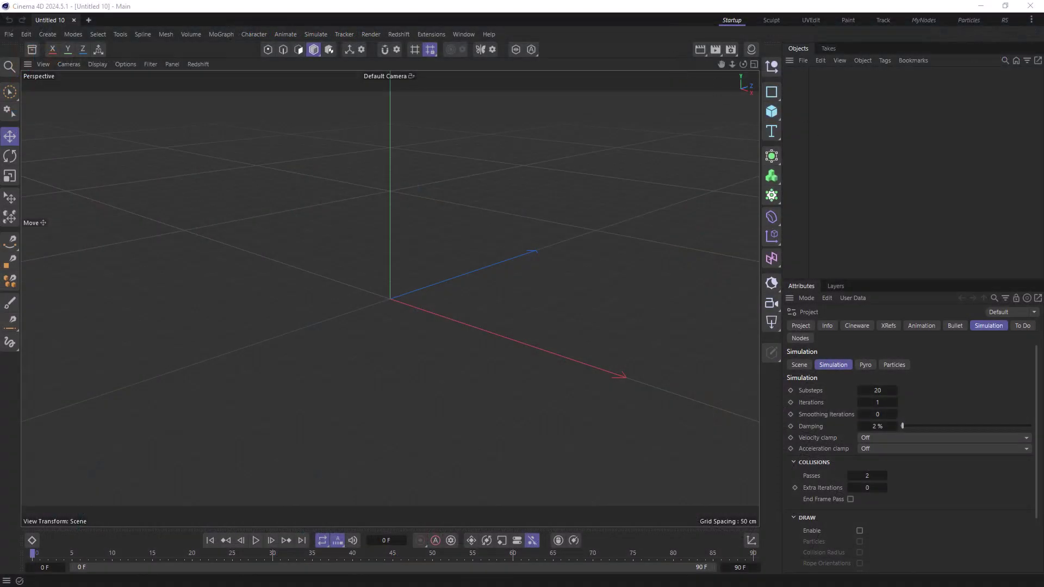
- Import the Walking.fbx file using the Default preset with Materials disabled
drag(579, 198, 420, 207)
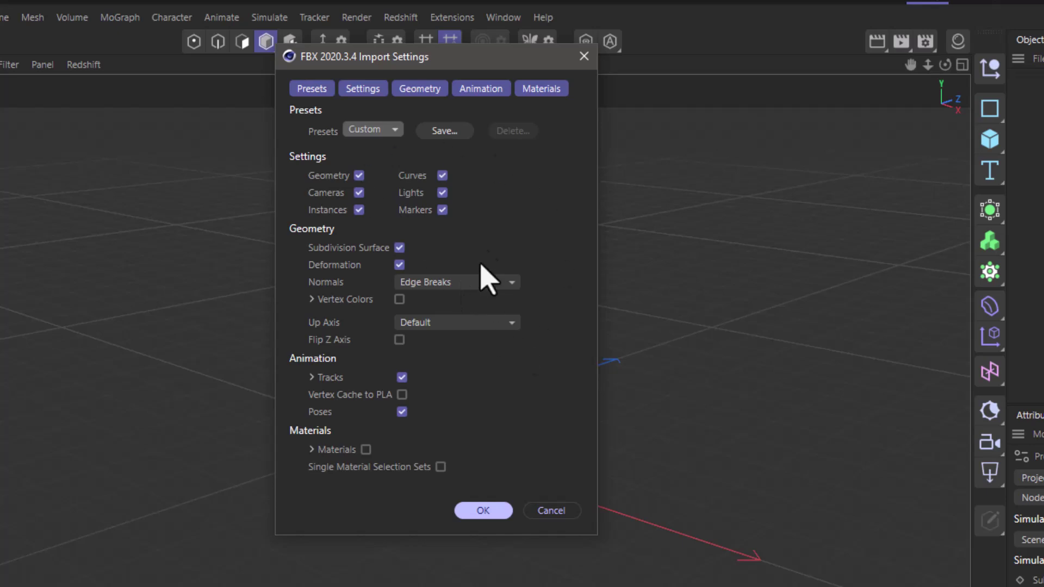
click(372, 131)
click(379, 151)
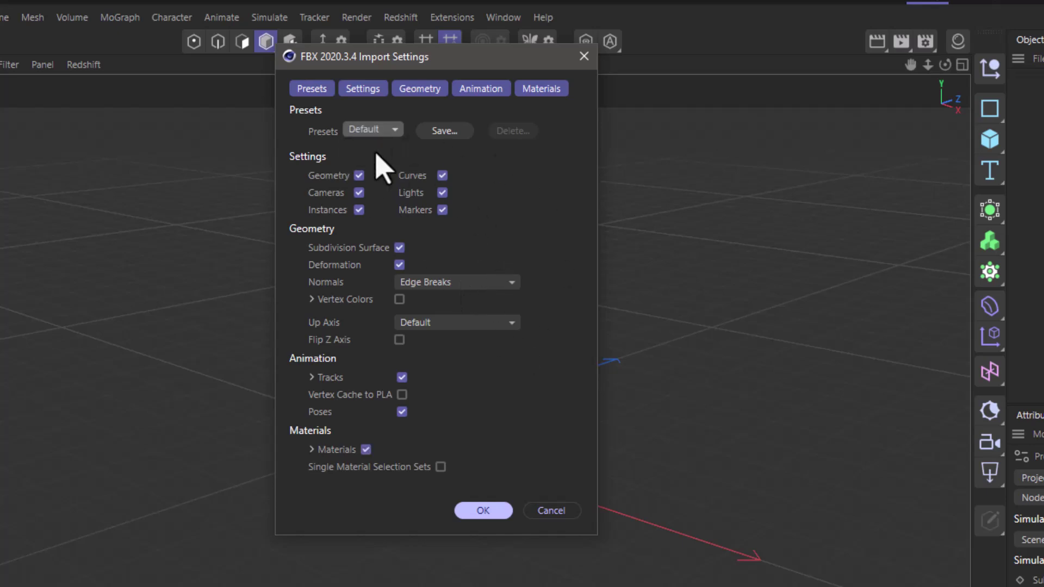
click(366, 450)
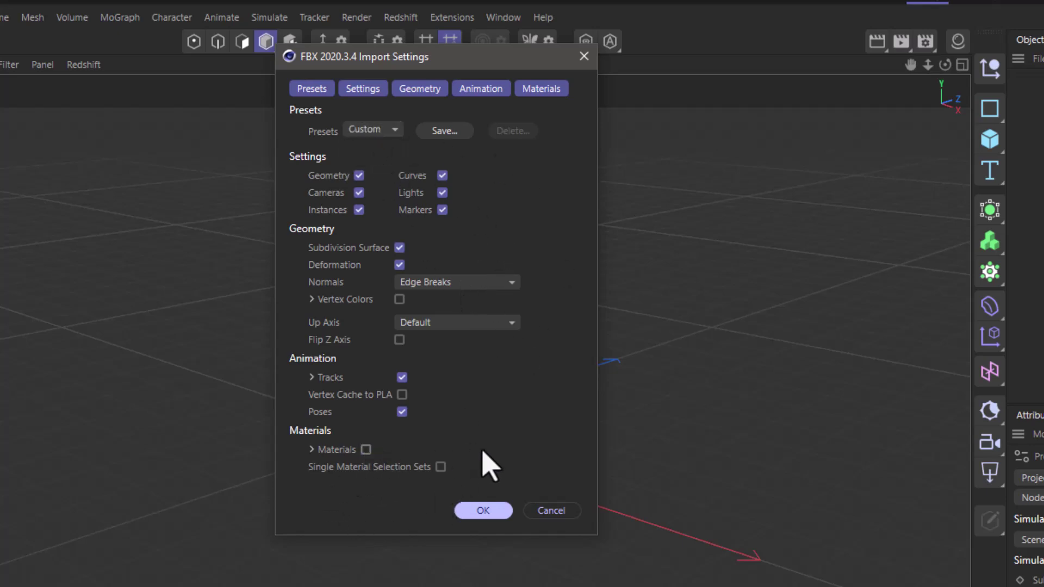
click(488, 515)
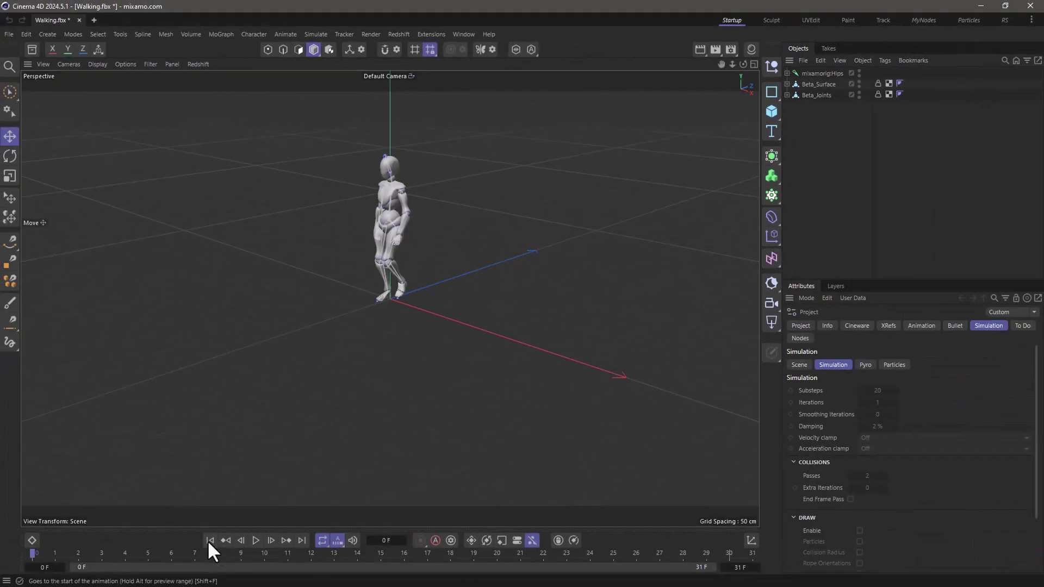
- Play the imported walking animation and return to the first frame
click(256, 540)
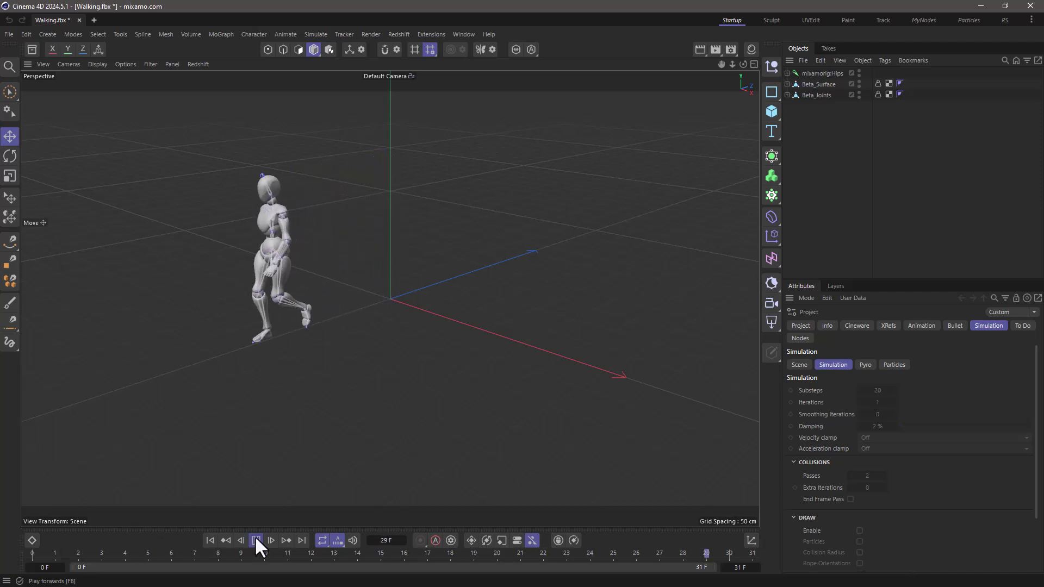
click(255, 540)
click(210, 540)
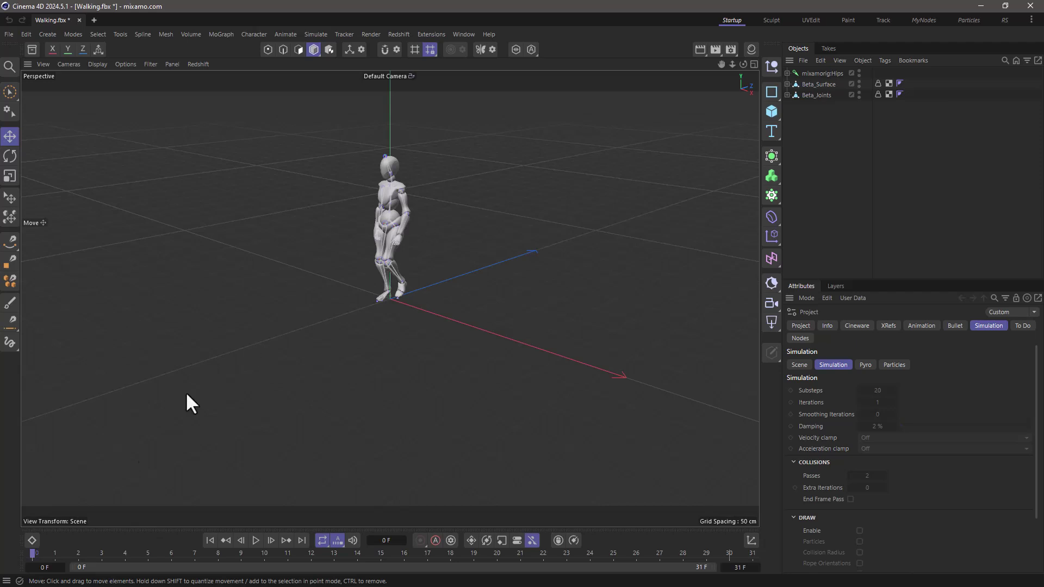
- Show the dope sheet and extract the mixamo.com take into a new document
click(32, 540)
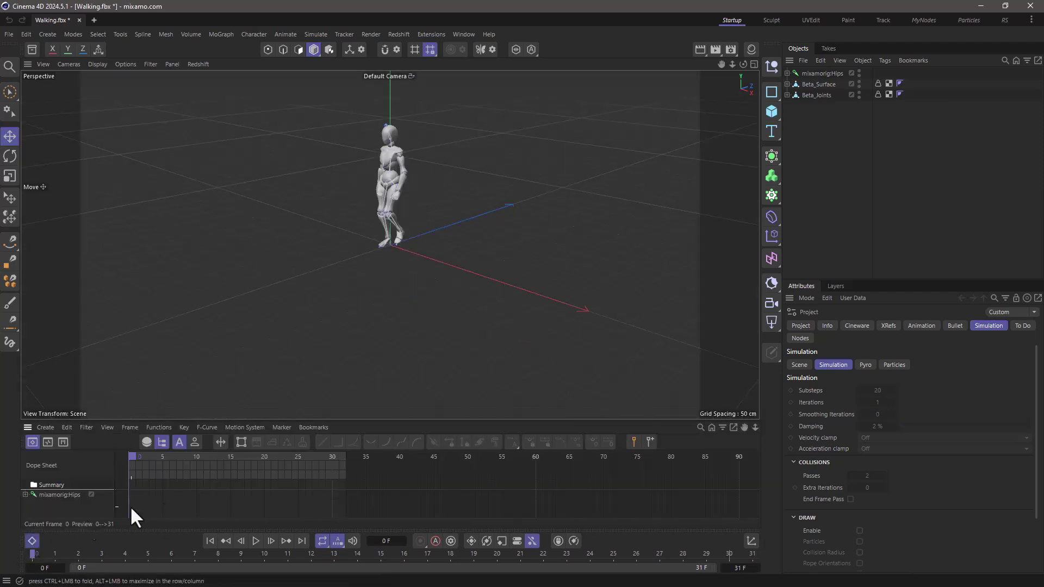
click(67, 496)
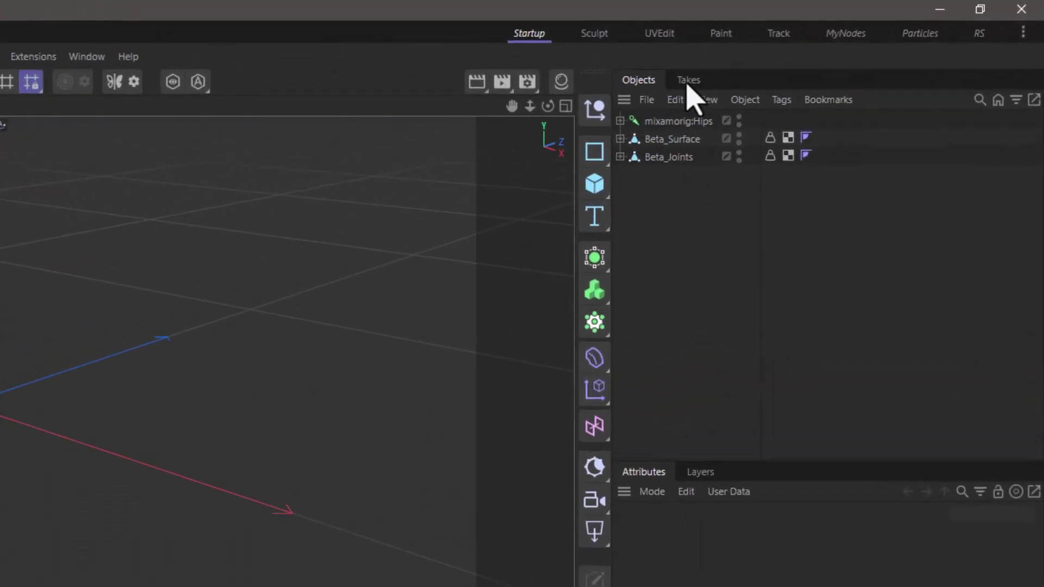
click(689, 81)
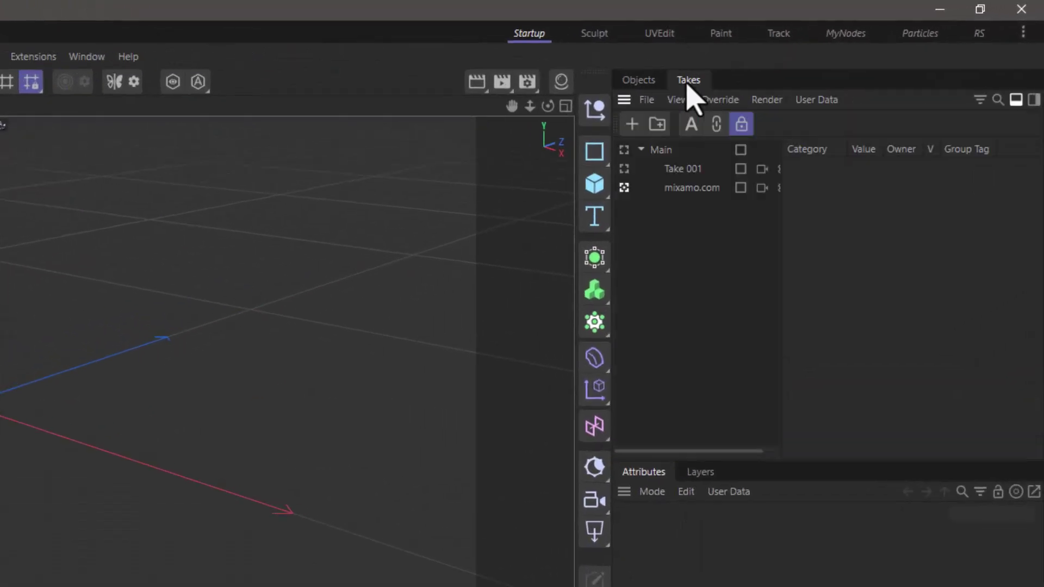
click(697, 190)
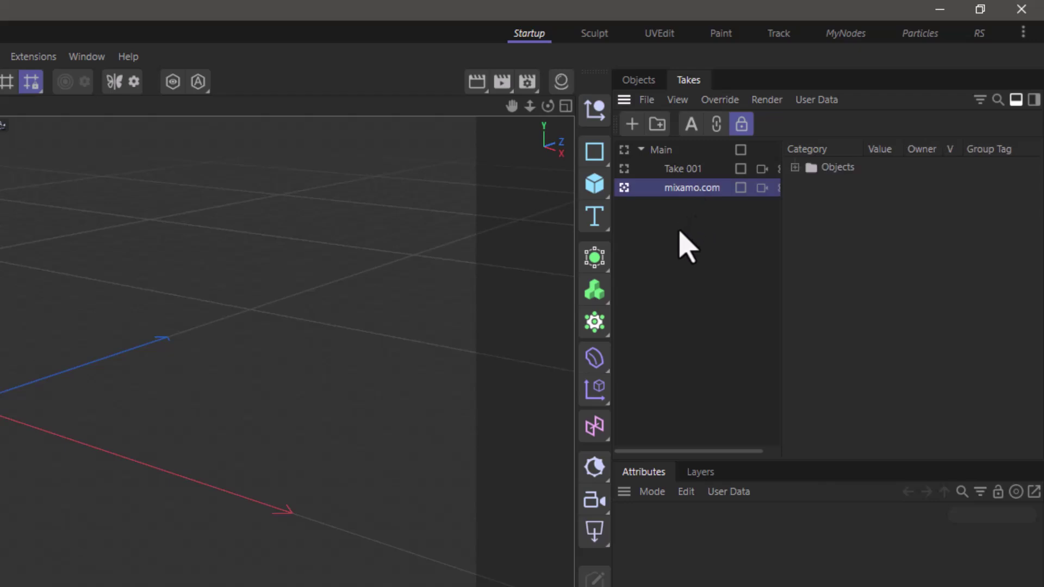
click(648, 100)
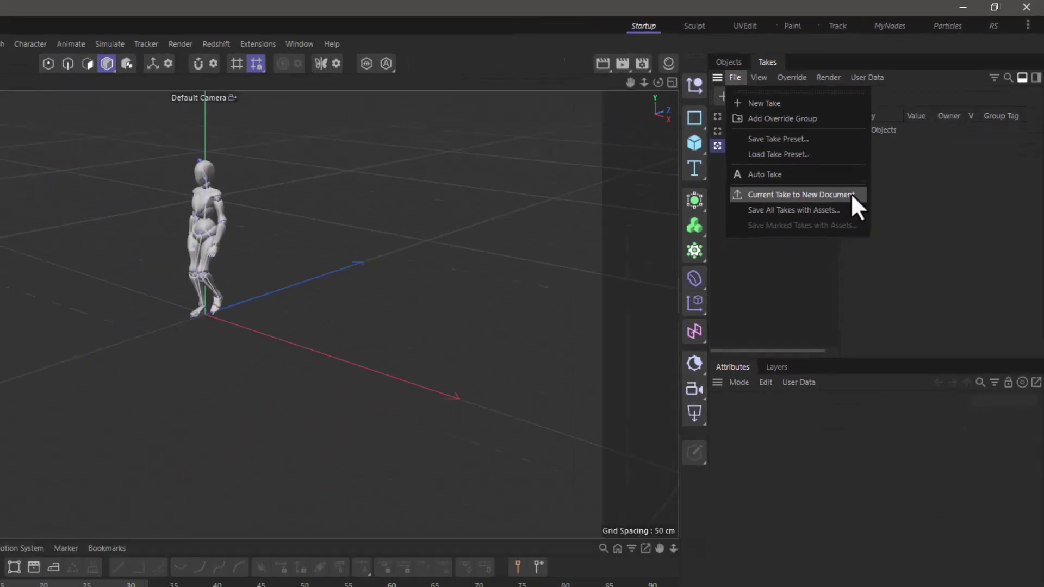
click(793, 251)
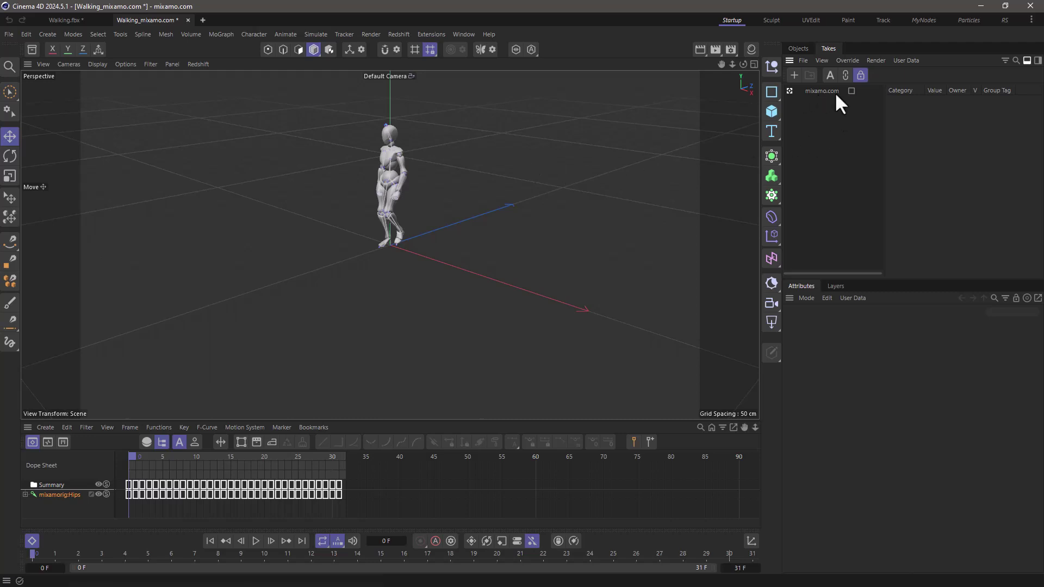
- Return to the object list and close the original Walking.fbx project without saving
click(798, 48)
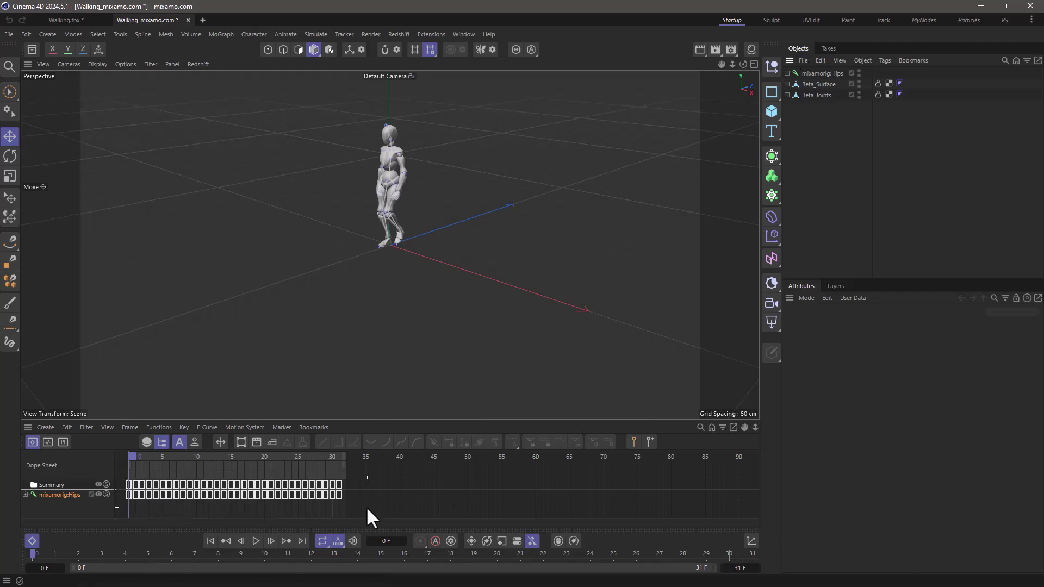
click(107, 20)
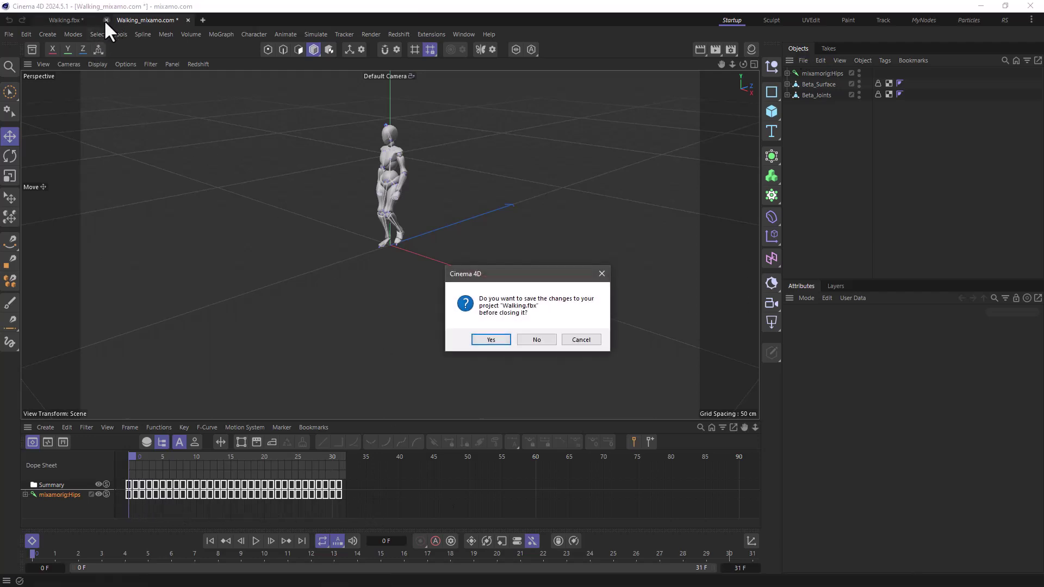
click(538, 341)
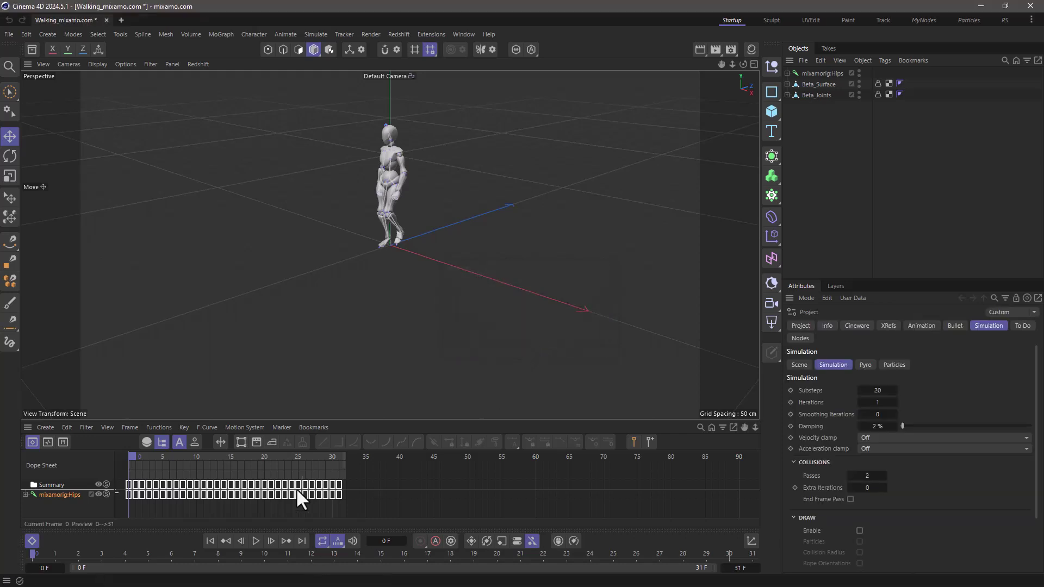
- Scrub the walk to frame 16 and extend the project's end to frame 35
drag(185, 457, 246, 473)
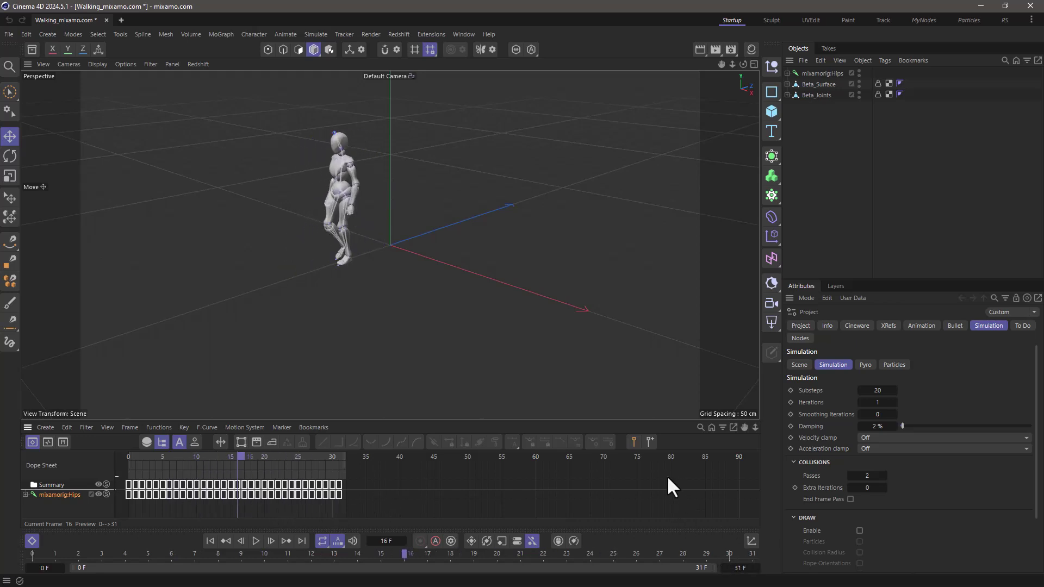
double_click(739, 567)
text(35)
key(Return)
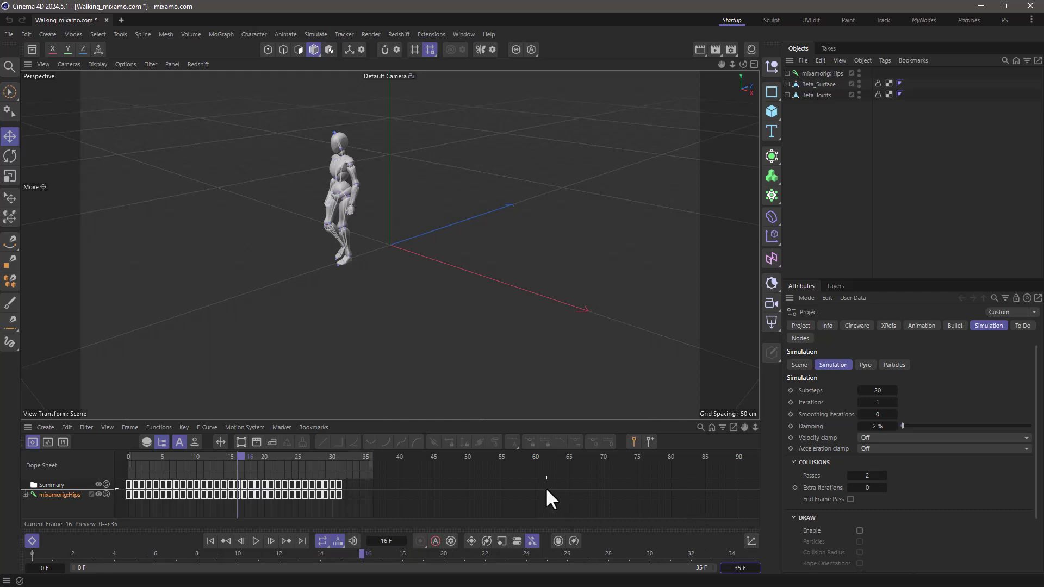
- Select the whole mixamorig:Hips joint hierarchy with all its keyframes and shift the keys to start at frame 5
click(53, 495)
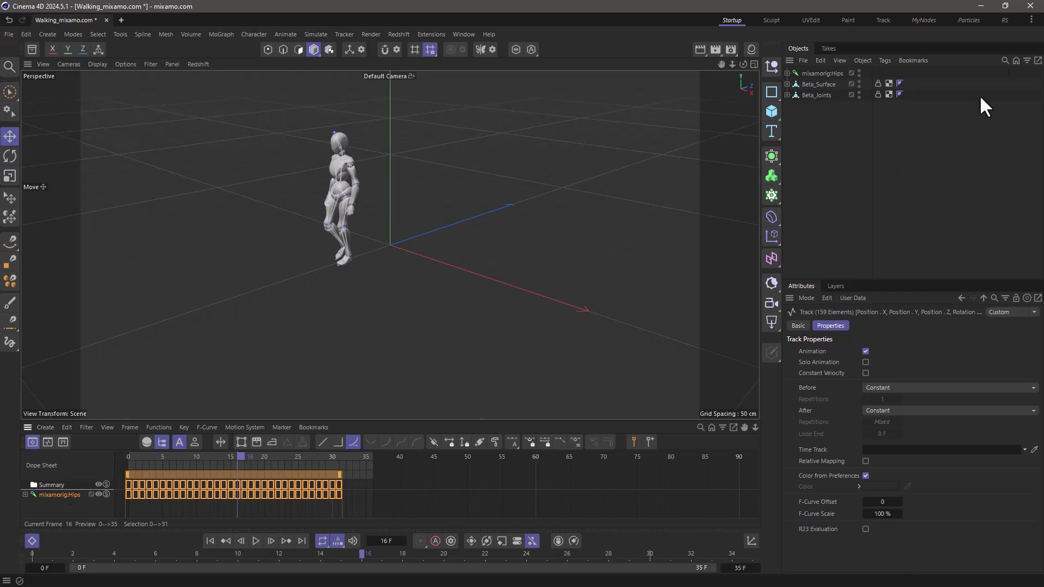
middle_click(810, 73)
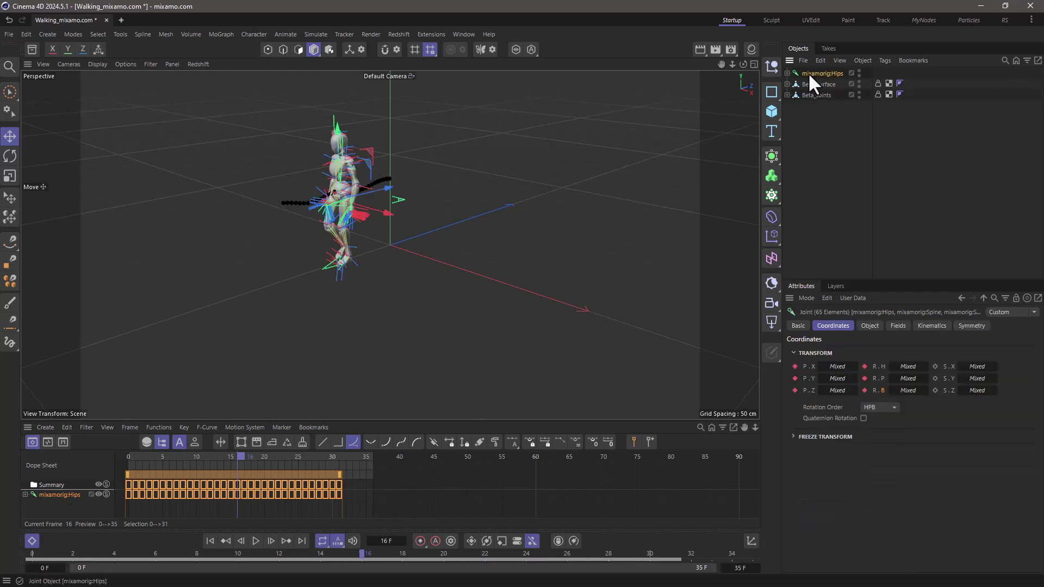
click(787, 72)
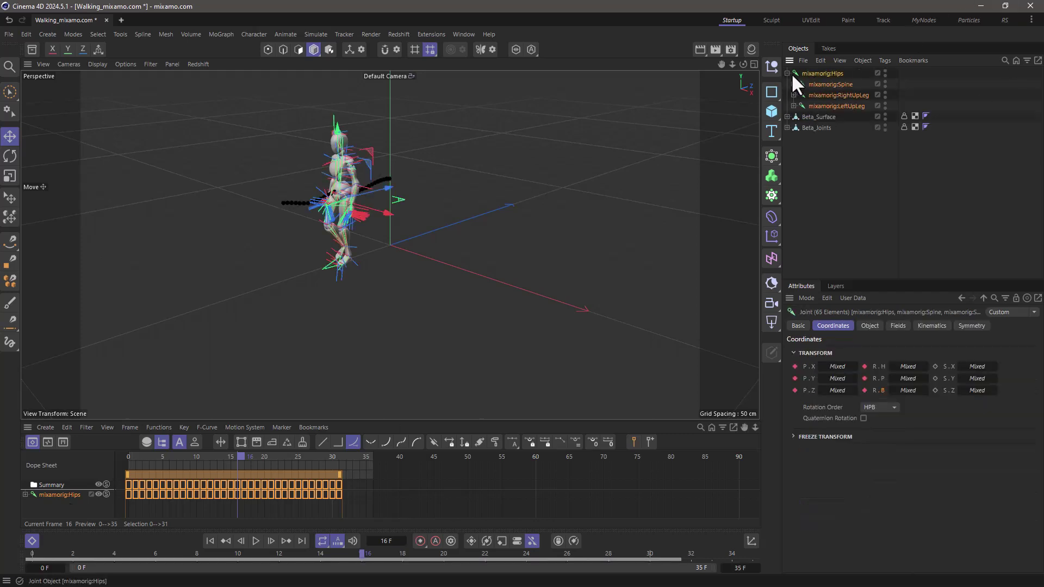
click(793, 106)
click(793, 105)
click(787, 73)
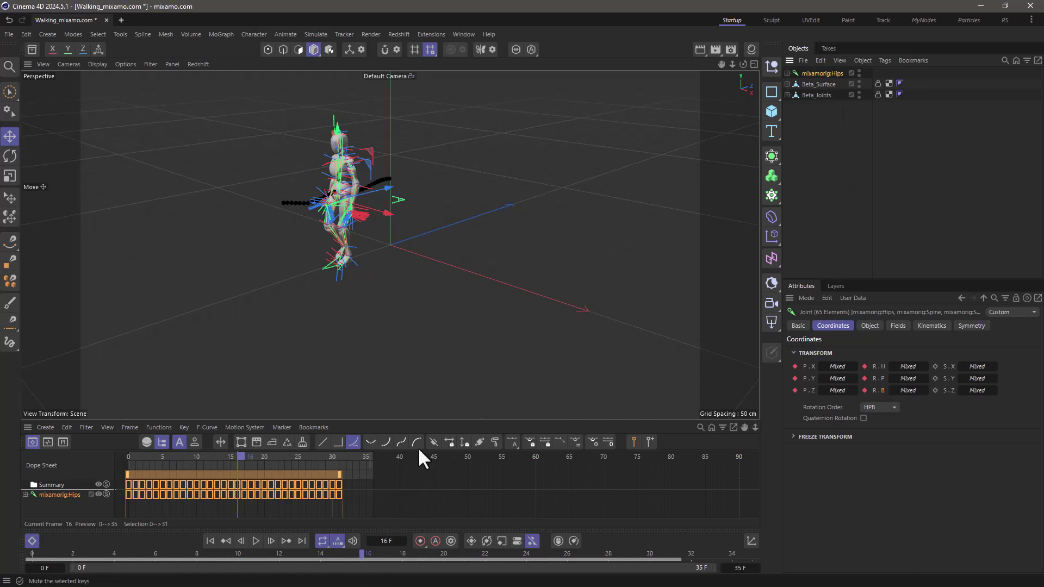
drag(266, 476, 297, 476)
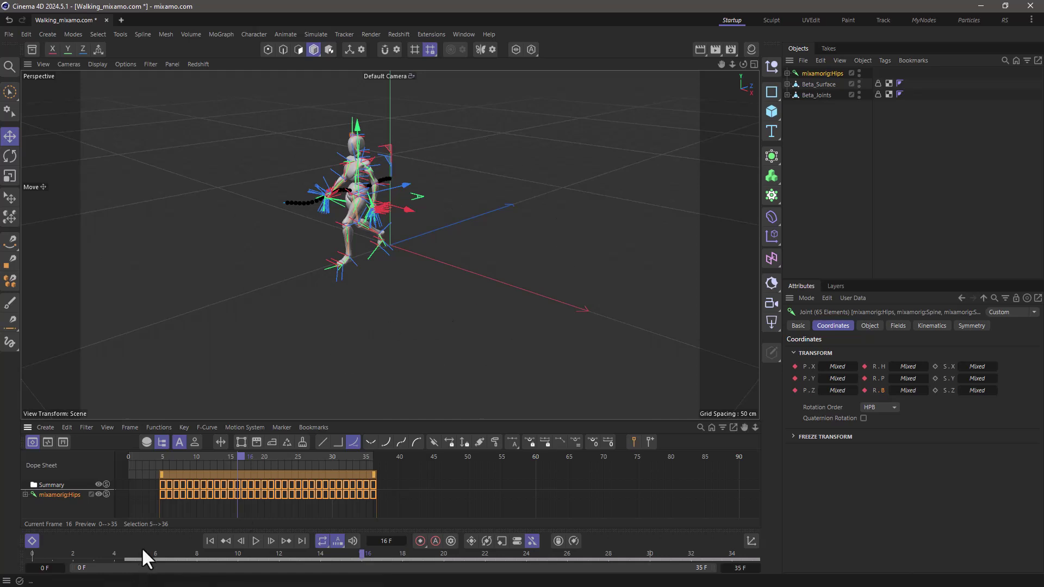
- Go to frame 0 and reset the bind pose in Beta_Surface's Weight tag to put the character in a T-pose
drag(143, 455, 121, 454)
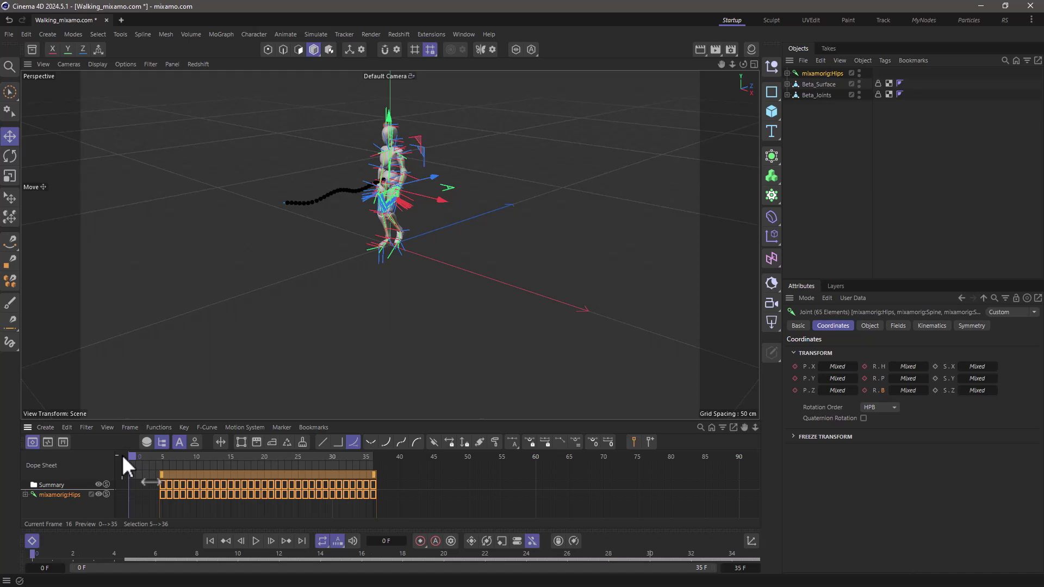
mouse_move(138, 458)
mouse_down()
mouse_move(304, 474)
mouse_move(126, 463)
mouse_up()
scroll(400, 170, up, 5)
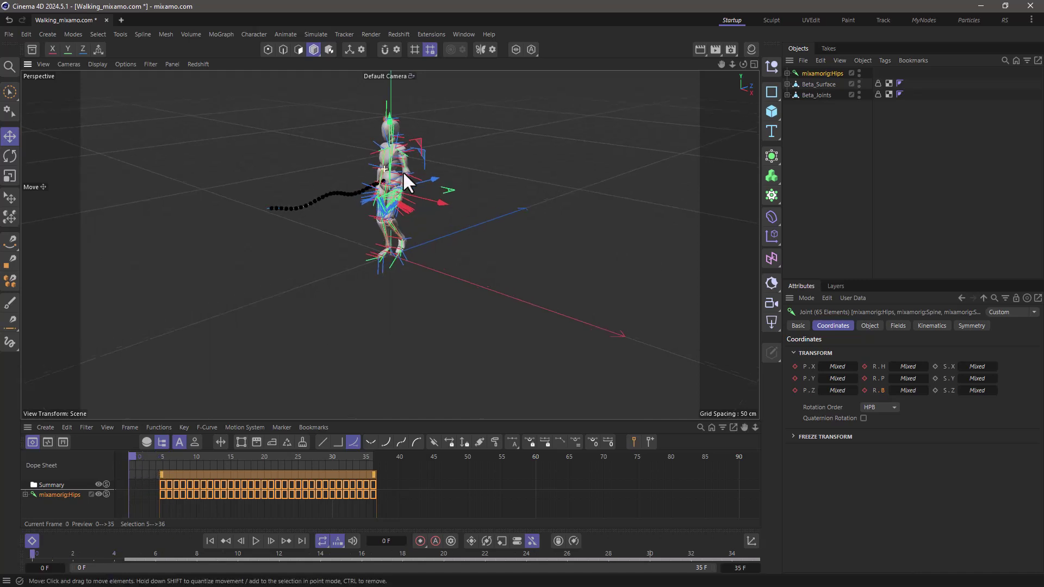
alt+middle_drag(497, 191, 568, 198)
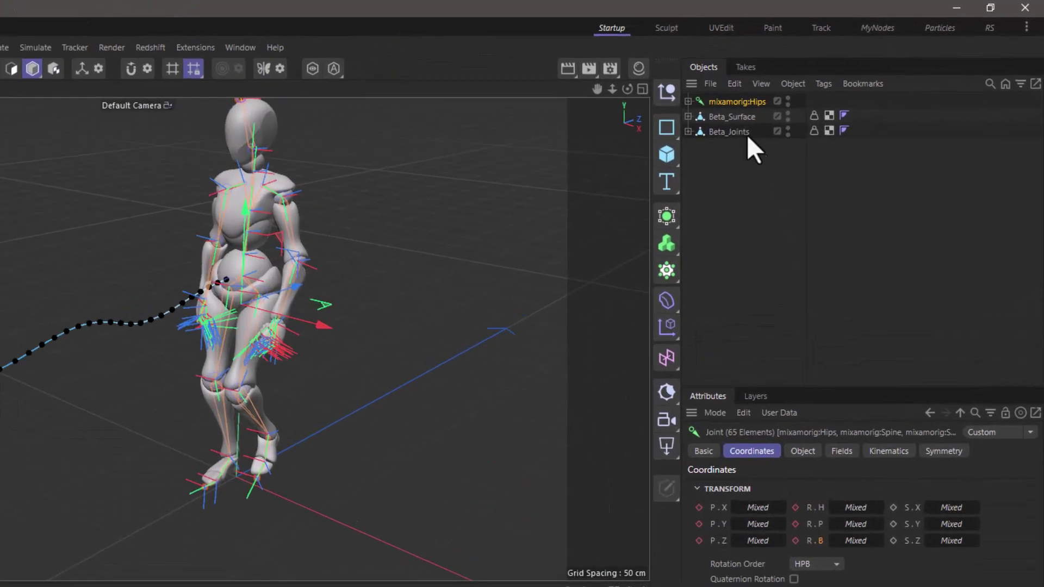
click(814, 118)
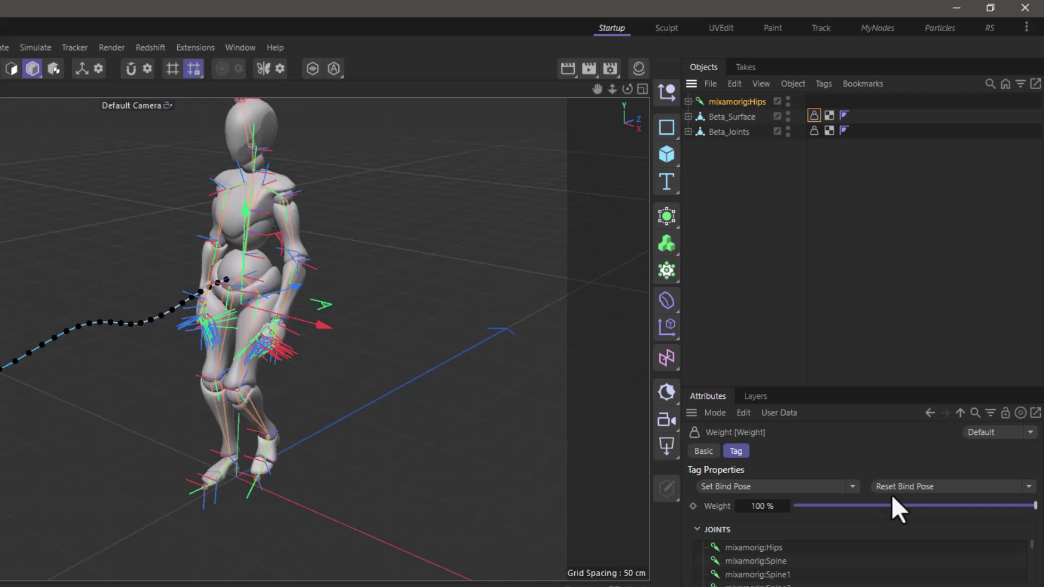
click(984, 491)
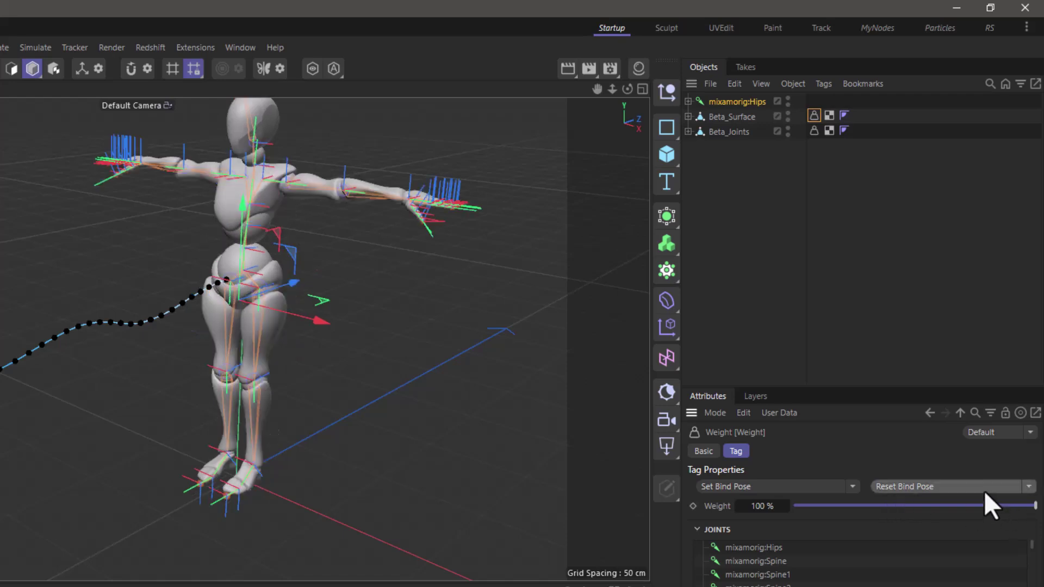
- Key the position and rotation of all joints in the mixamorig:Hips hierarchy at frame 0
click(729, 101)
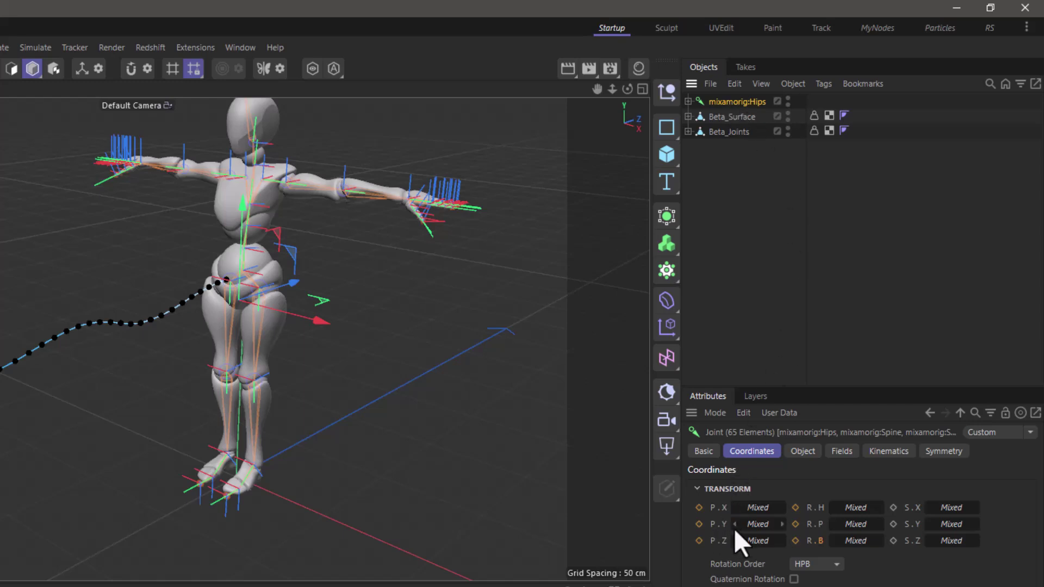
click(700, 508)
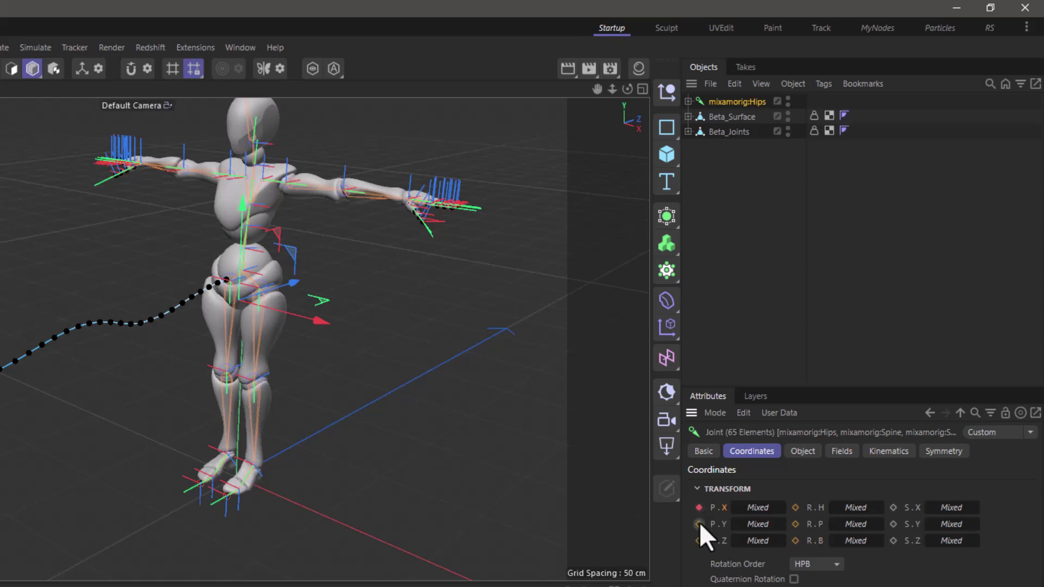
click(699, 540)
click(795, 540)
click(795, 507)
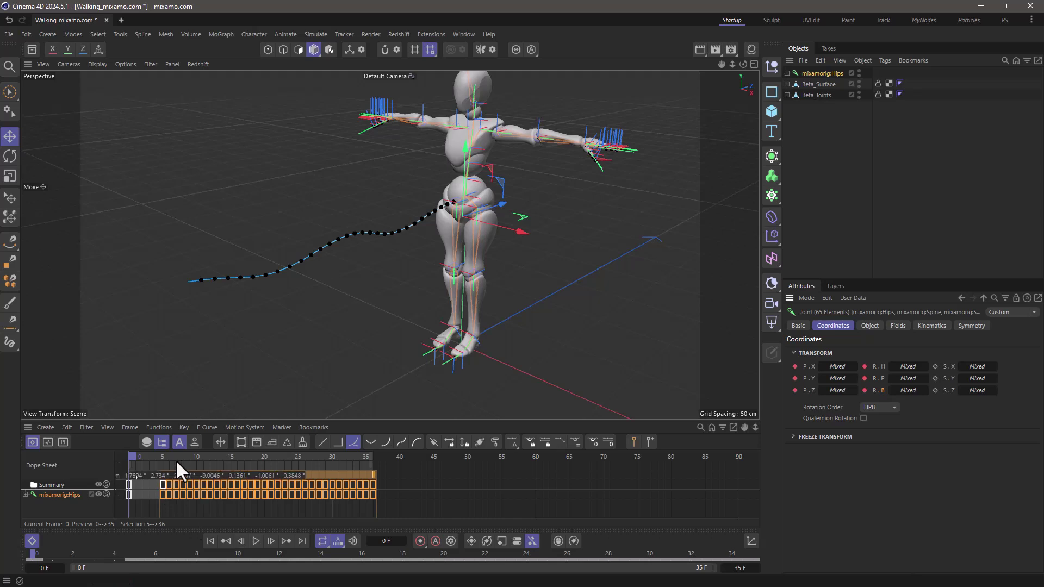
- Scrub through the opening frames to check the transition from the T-pose into the walk
mouse_move(133, 455)
mouse_down()
mouse_move(292, 474)
mouse_move(122, 455)
mouse_up()
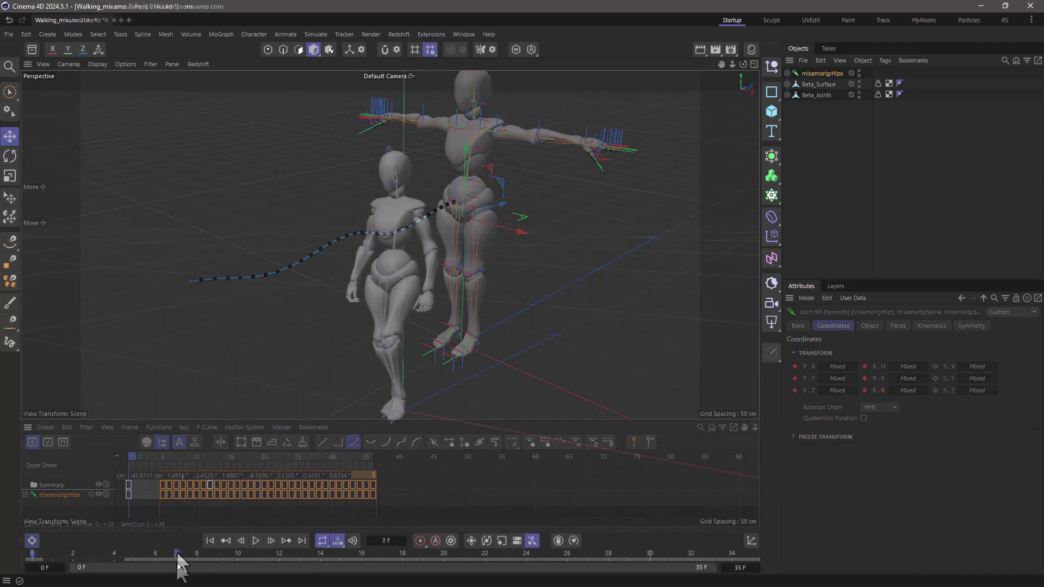
drag(176, 554, 53, 557)
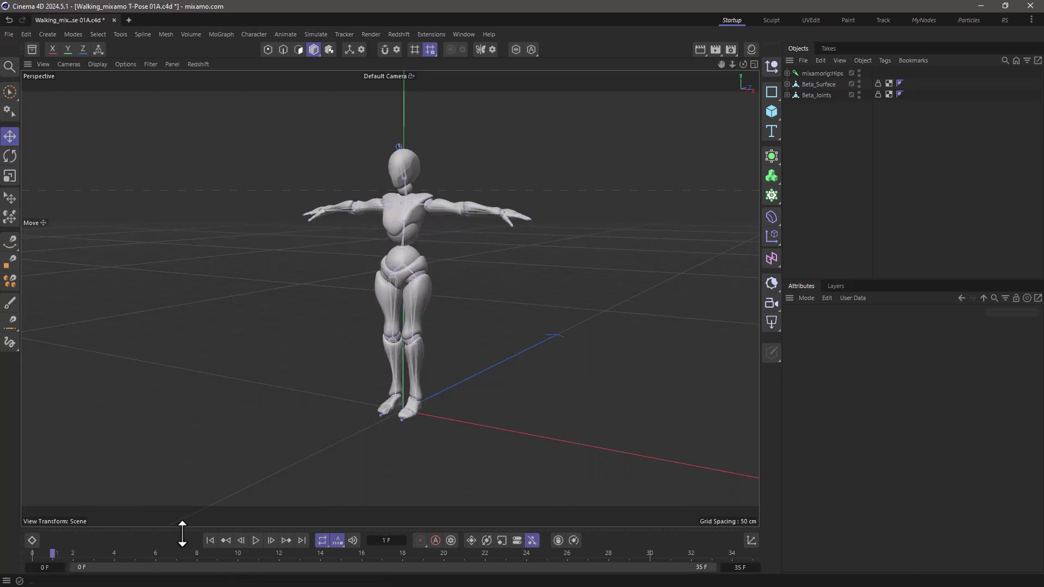
drag(131, 554, 234, 555)
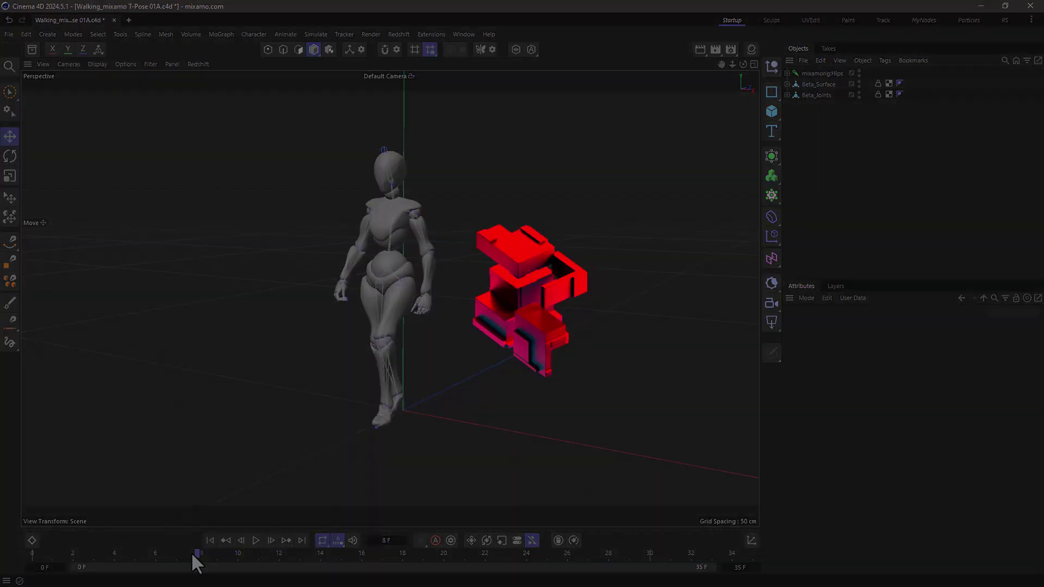